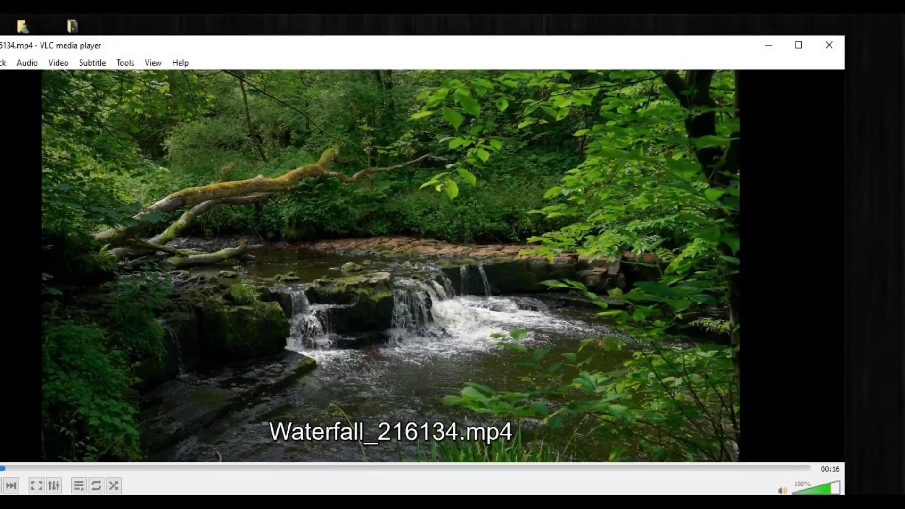
Close the Monkey_216696.mp4 preview in the video player and minimize the Videos folder window
drag(566, 44, 753, 56)
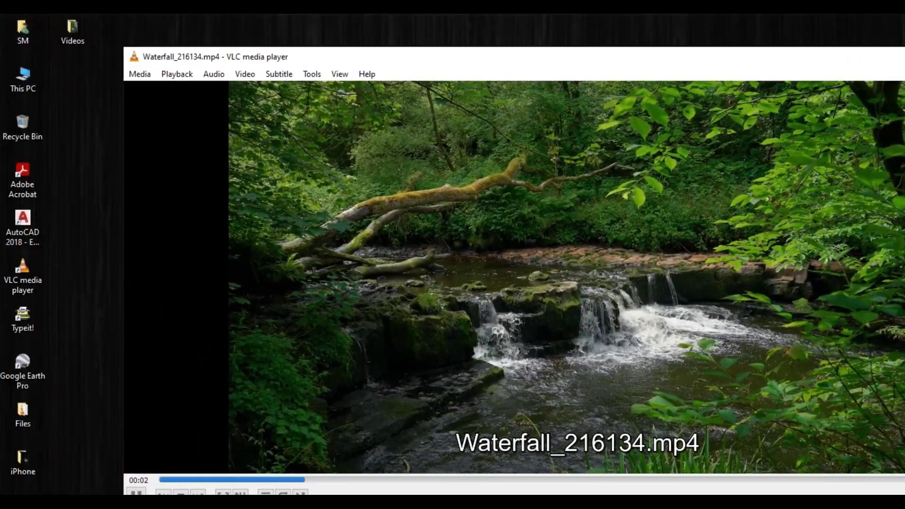
drag(123, 47, 327, 92)
drag(301, 271, 495, 327)
drag(327, 93, 149, 68)
drag(472, 78, 431, 78)
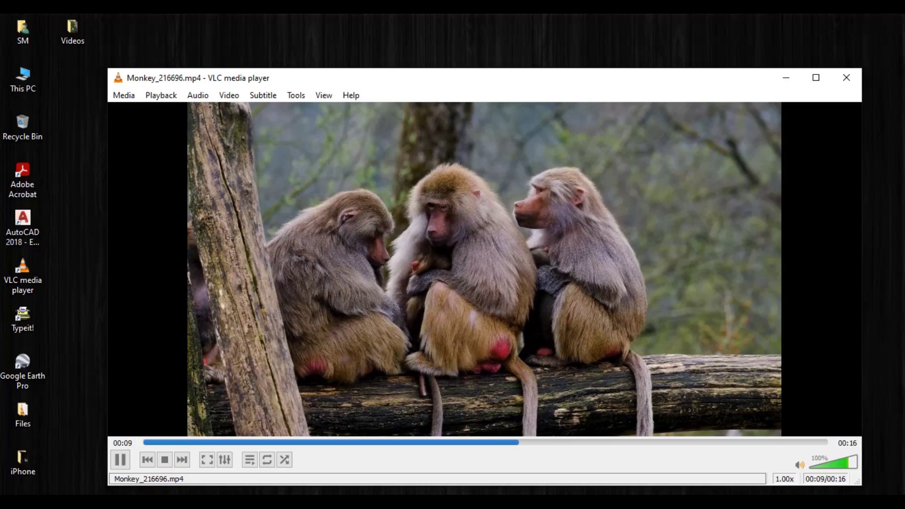
click(846, 77)
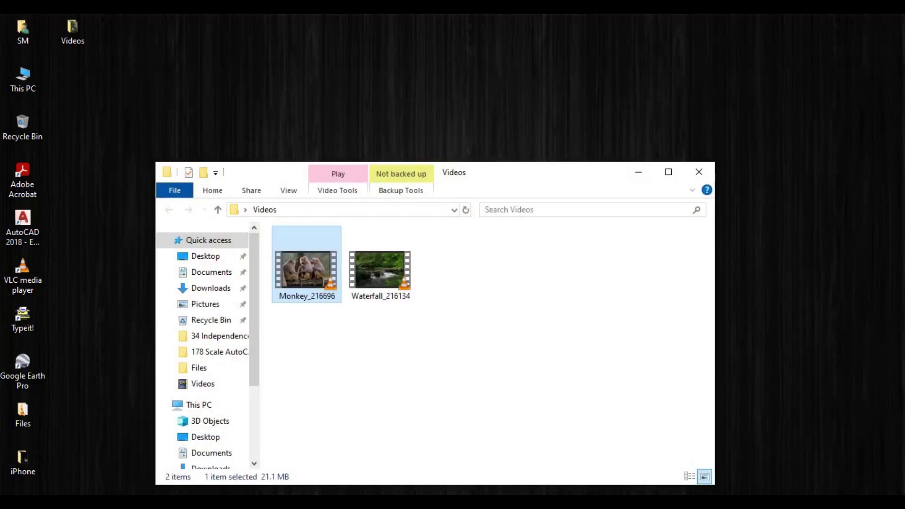
click(639, 171)
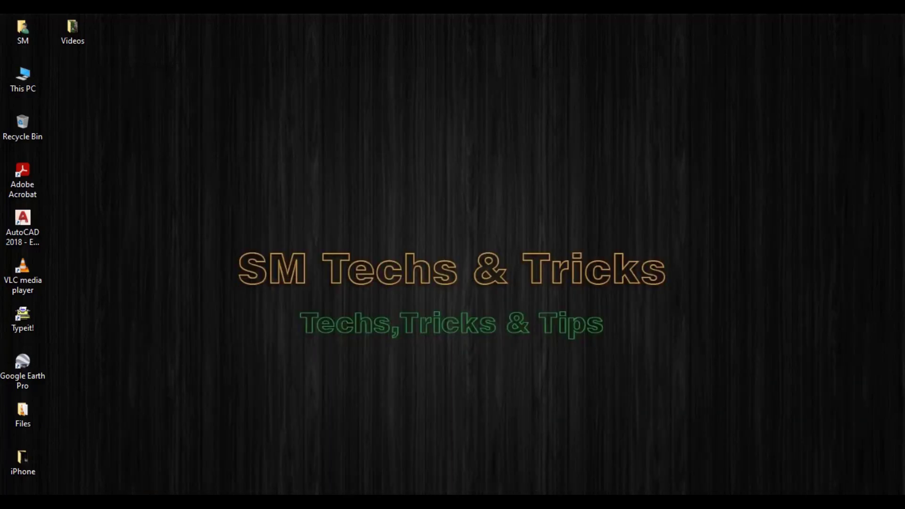
Switch to Kdenlive and import Monkey_216696 and Waterfall_216134 from the Videos folder into the project bin, declining the clip profile switch
mouse_move(565, 502)
click(565, 453)
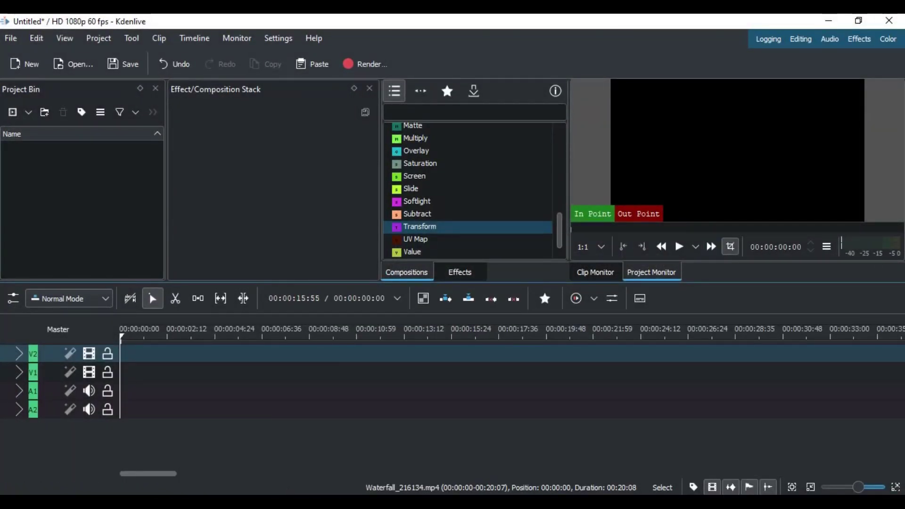
mouse_move(302, 502)
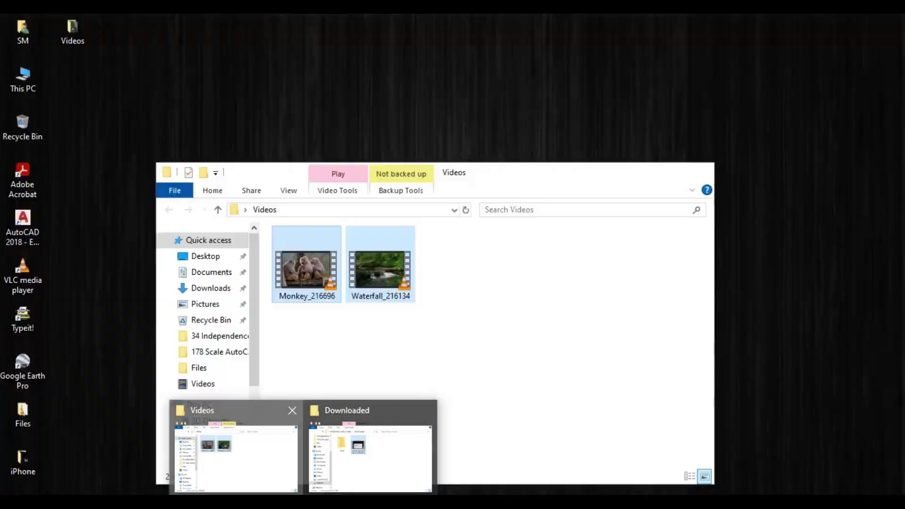
click(235, 445)
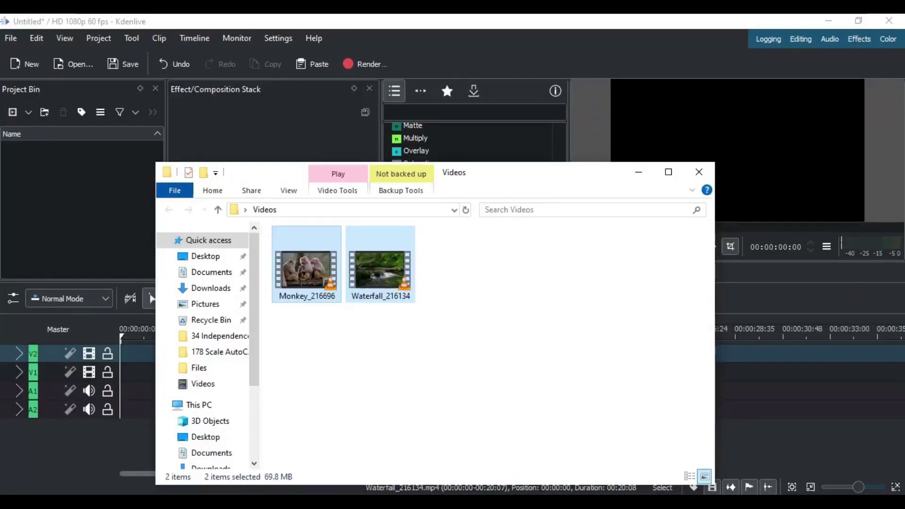
click(305, 324)
drag(304, 324, 397, 286)
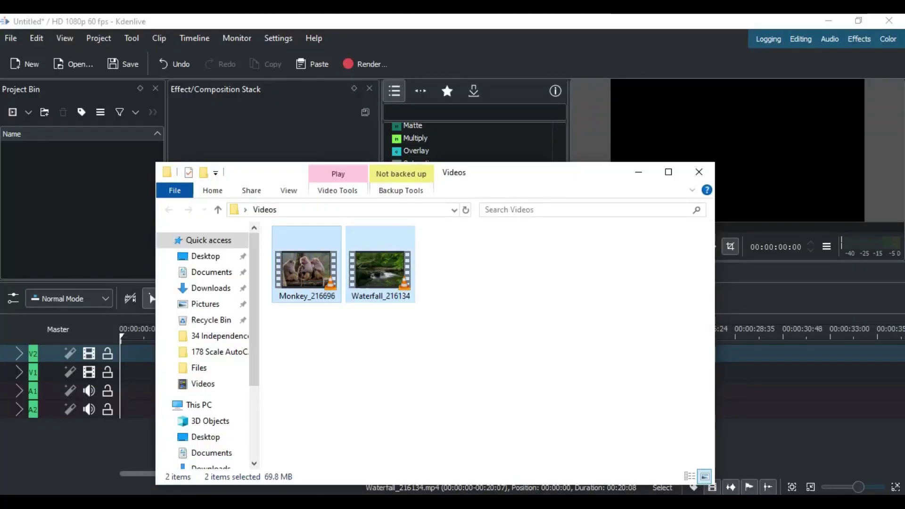
drag(306, 269, 71, 188)
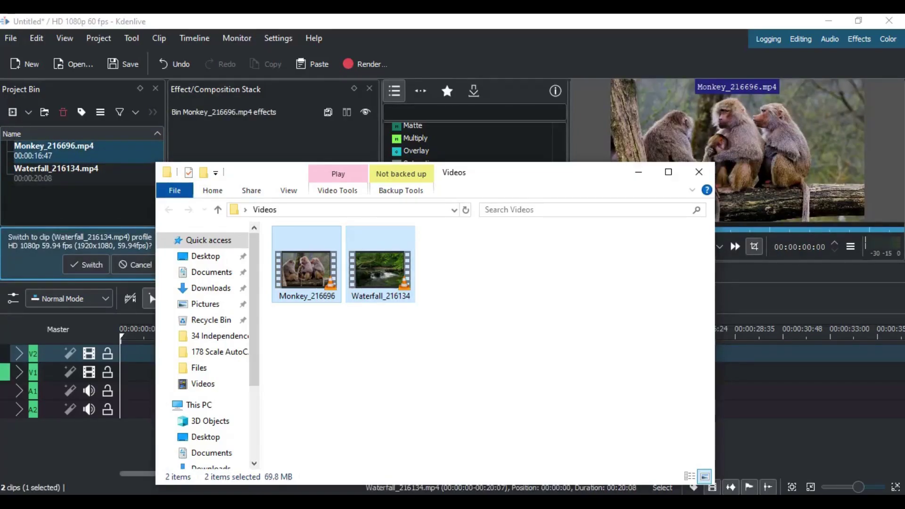
click(638, 171)
click(135, 265)
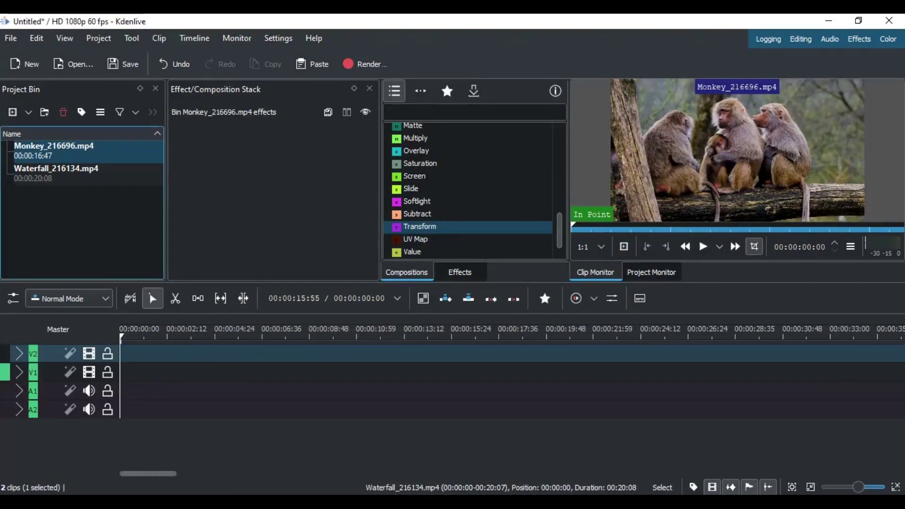
Place the Waterfall_216134.mp4 clip on track V1 at the beginning of the timeline
click(113, 236)
click(57, 173)
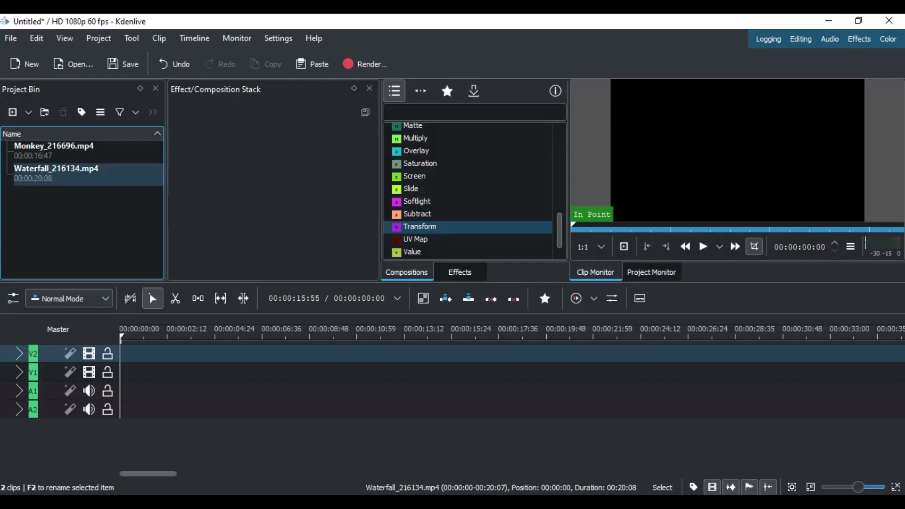
drag(35, 172, 122, 372)
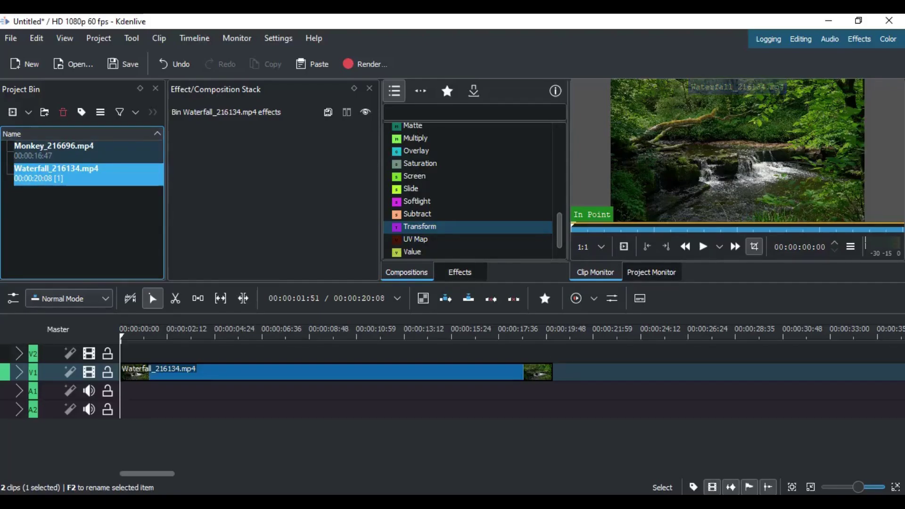
Insert one video track above V2 in the timeline
click(54, 150)
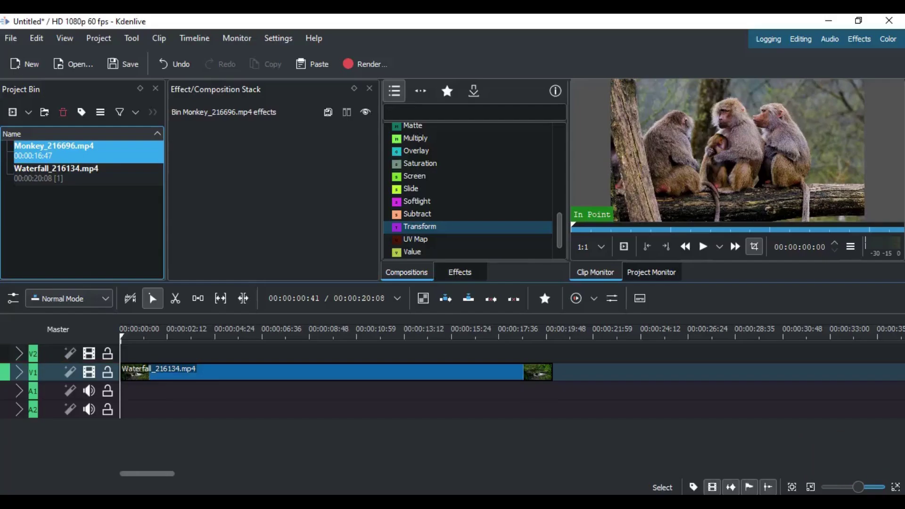
right_click(52, 355)
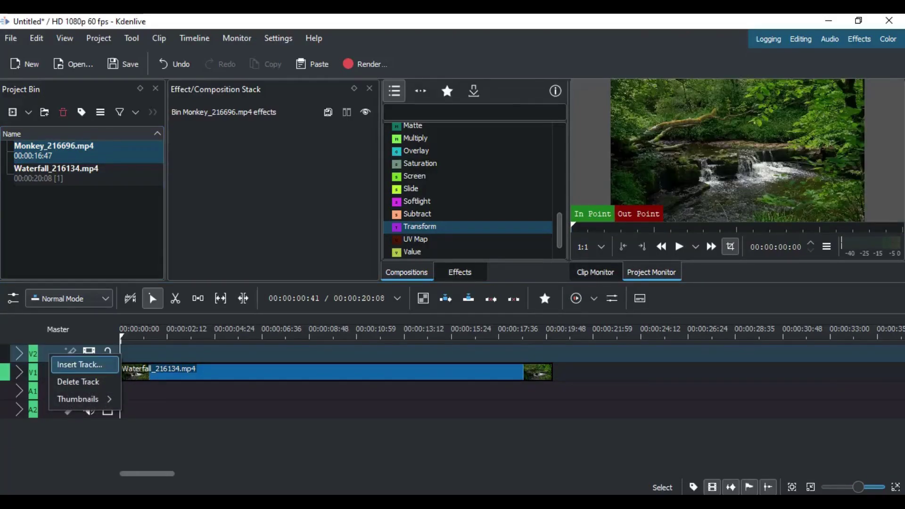
click(80, 365)
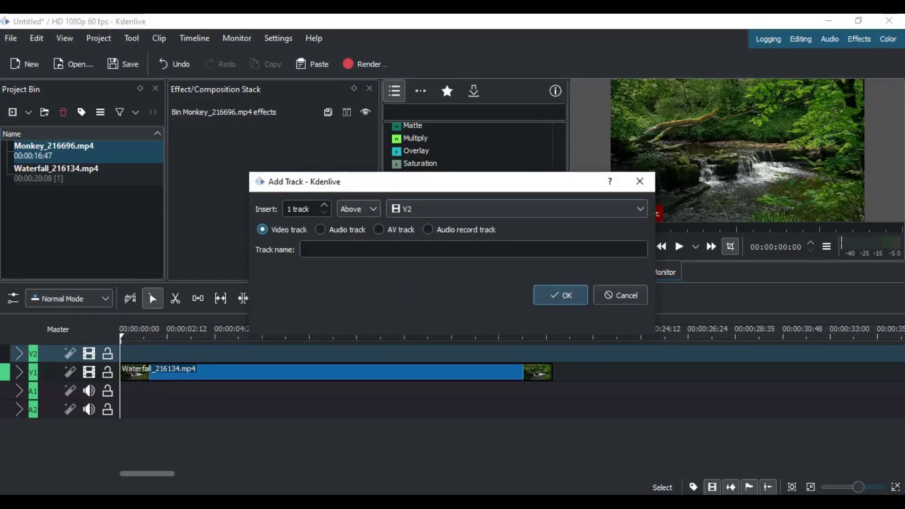
click(561, 295)
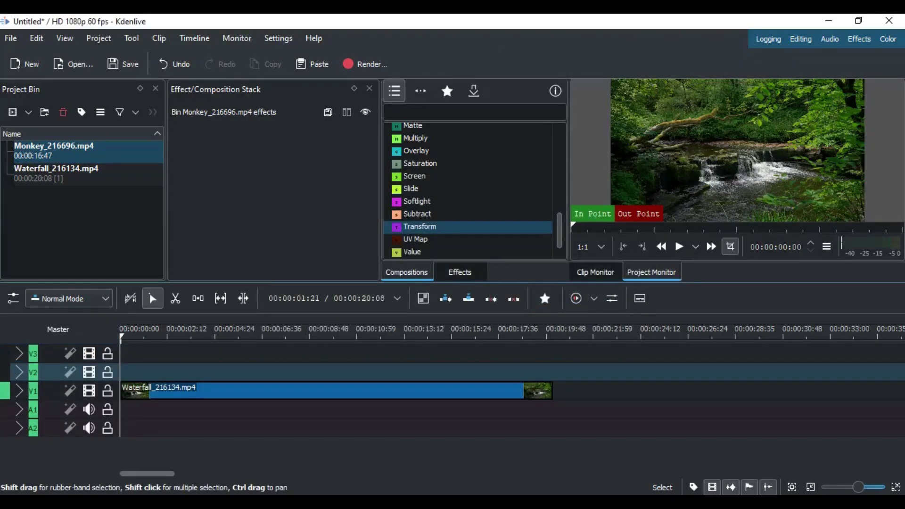
Place the Monkey_216696.mp4 clip on track V2, starting at about 00:00:01:32, and select it
drag(54, 151, 75, 188)
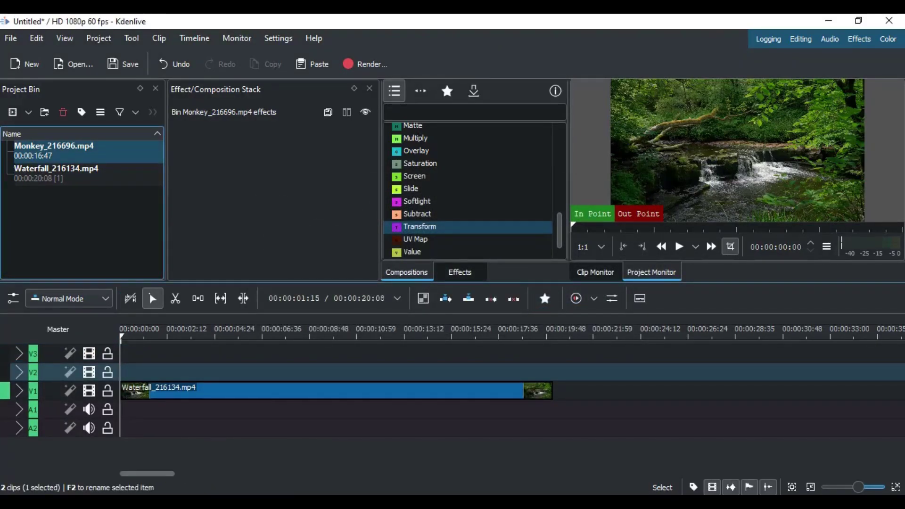
drag(54, 152, 153, 372)
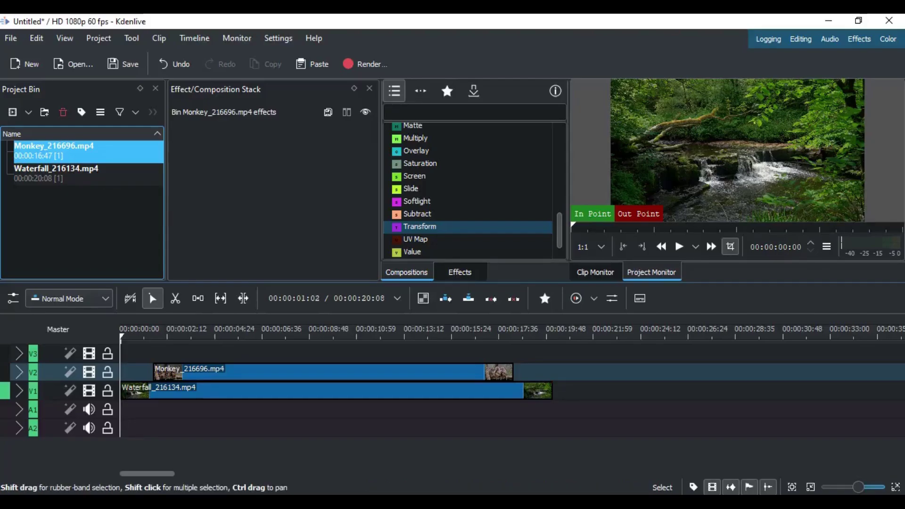
click(207, 372)
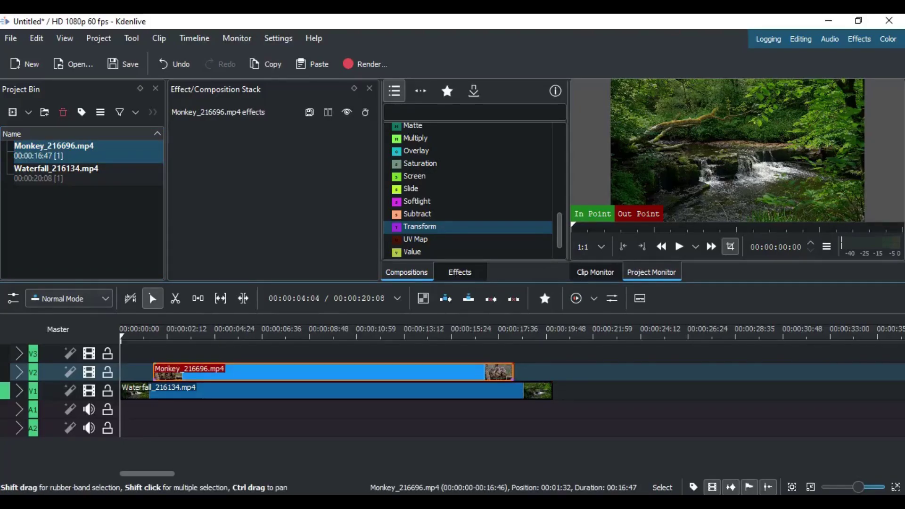
Search the compositions for "tra" and add a Transform composition over the monkey clip on track V2
click(448, 113)
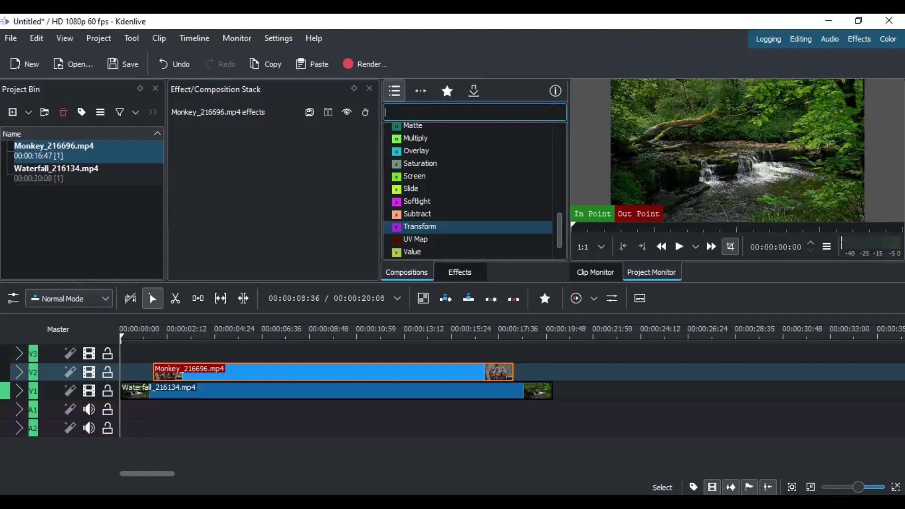
text(tra)
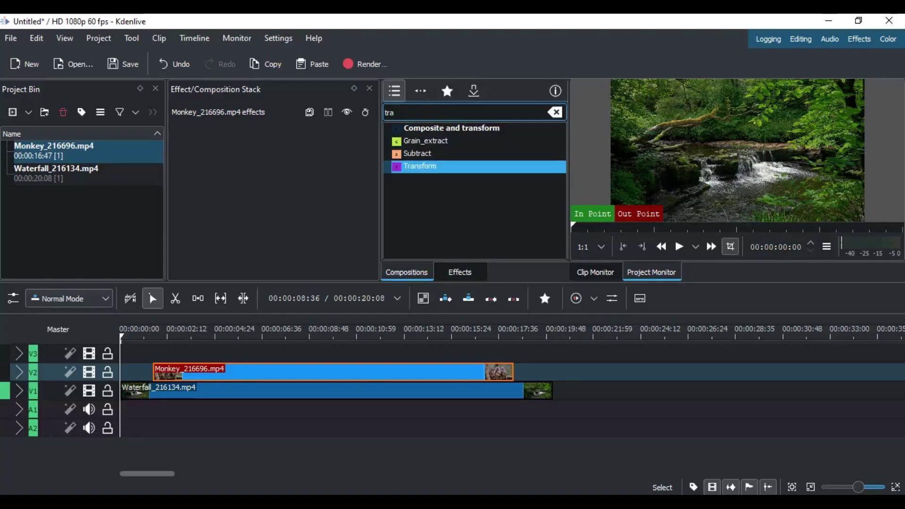
drag(420, 166, 318, 375)
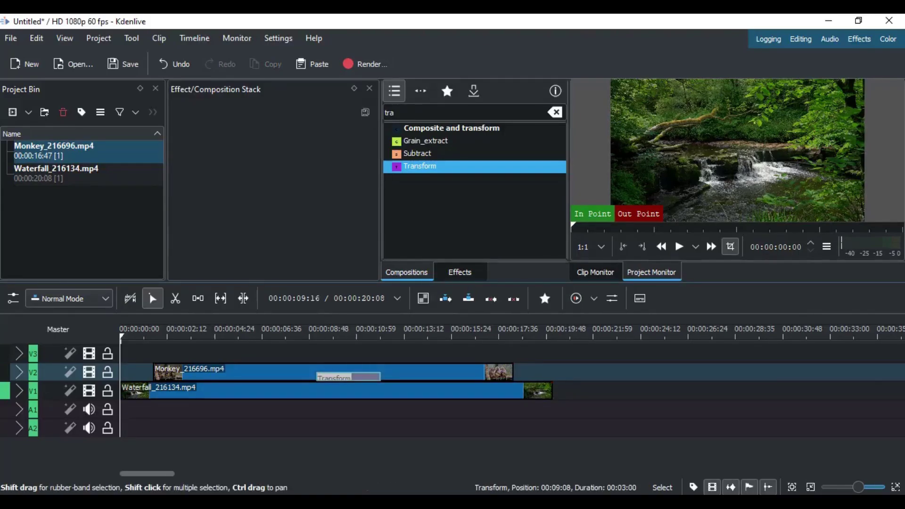
Move the Transform composition to V3 at the monkey clip's start and extend it to the clip's full length of 16:47
drag(321, 377, 158, 361)
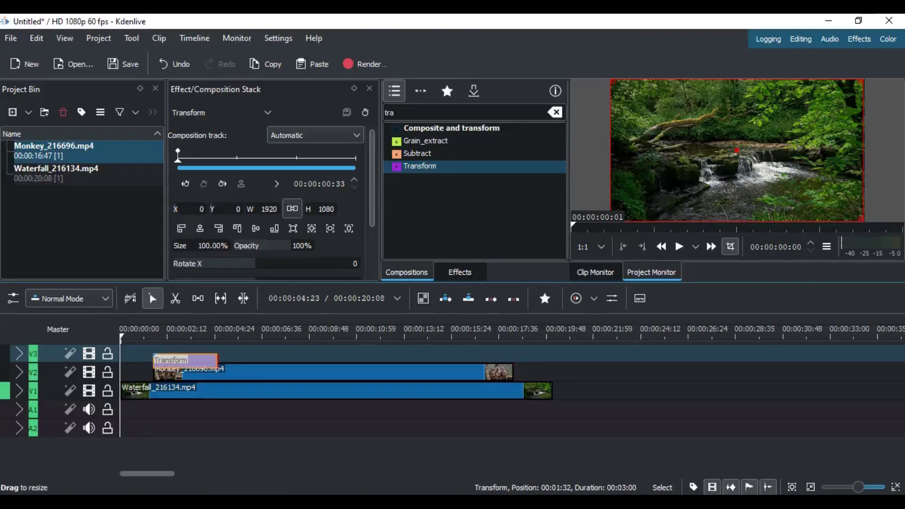
drag(217, 360, 504, 361)
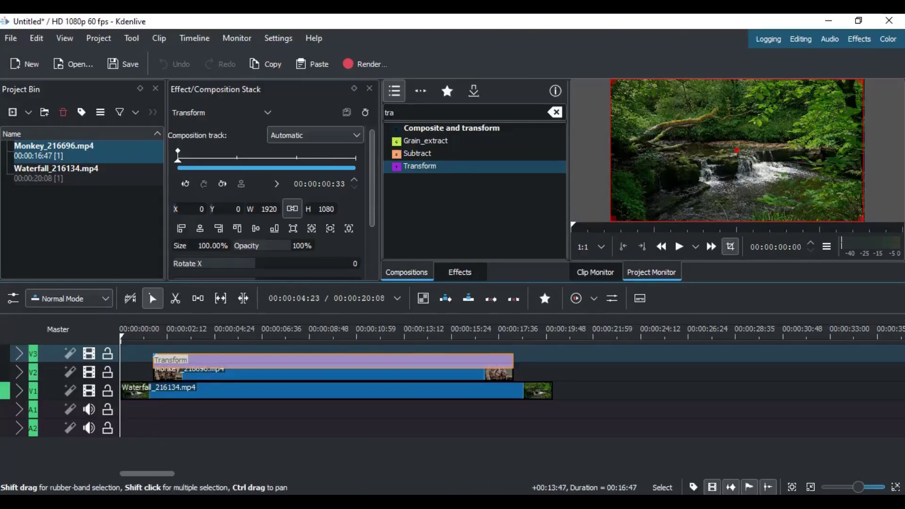
click(475, 372)
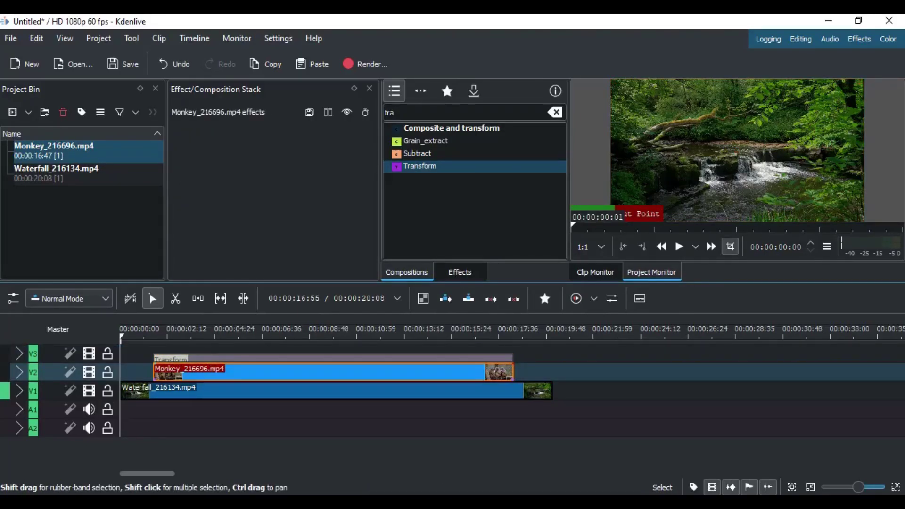
click(480, 358)
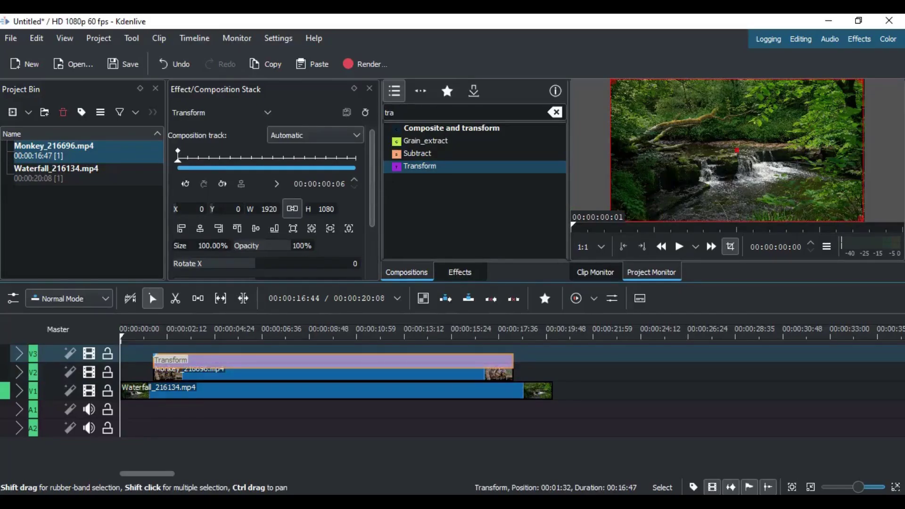
Move the Transform composition down to track V2 under the monkey clip and put the playhead at 00:00:07:07
drag(271, 361, 272, 378)
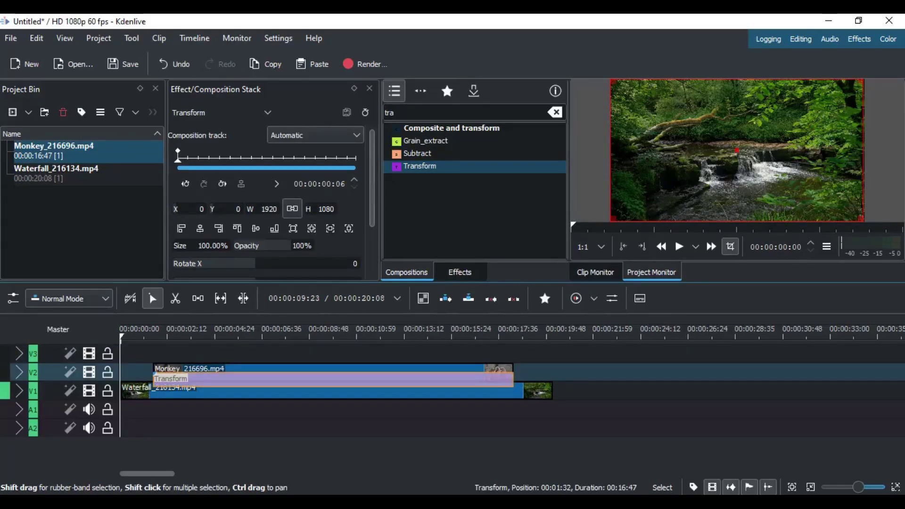
click(273, 336)
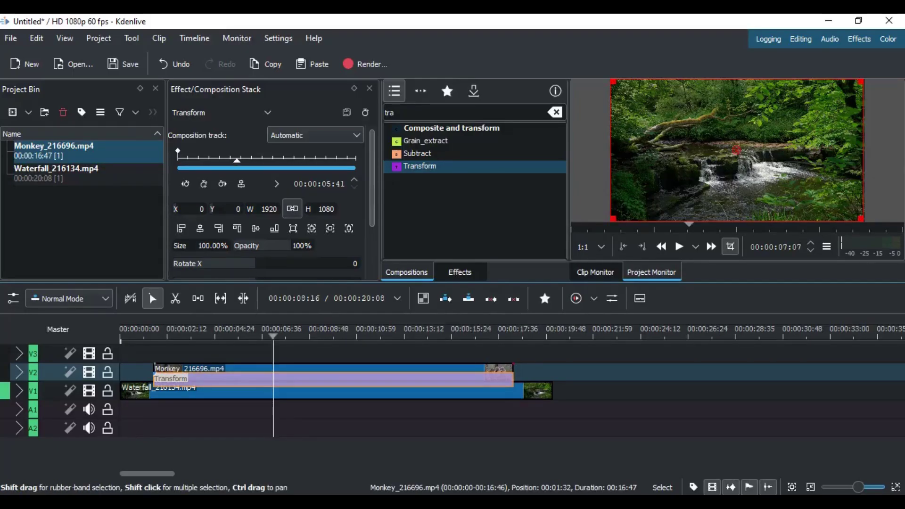
click(300, 368)
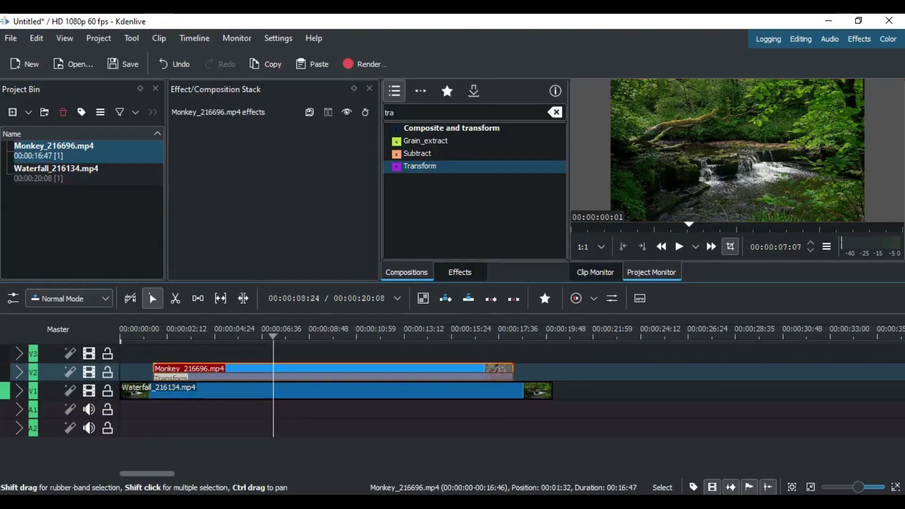
Set the Transform composition's size to 35% so the monkey video is shrunk over the waterfall video
click(298, 378)
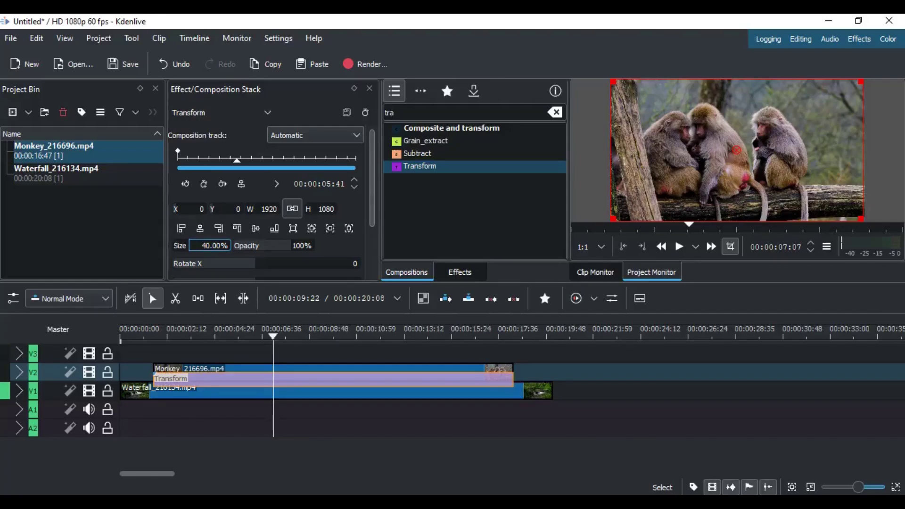
key(Return)
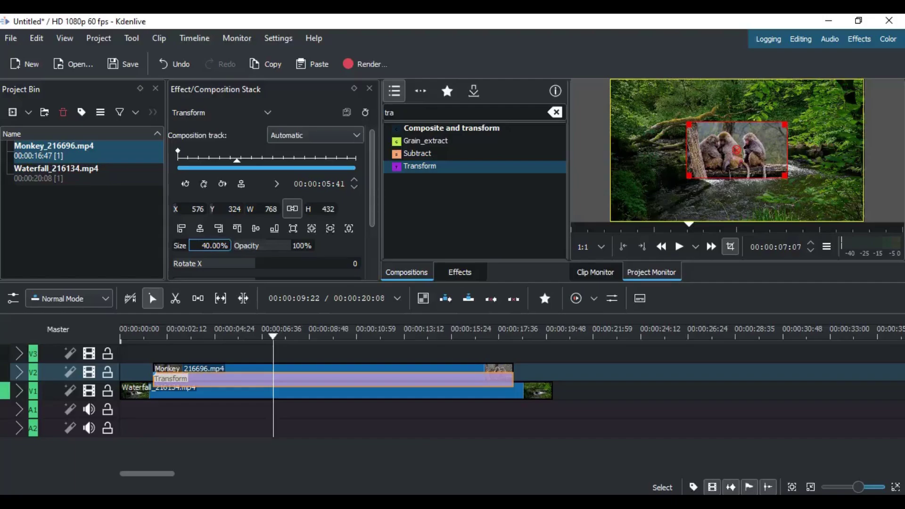
key(Down)
key(Down)
key(Down)
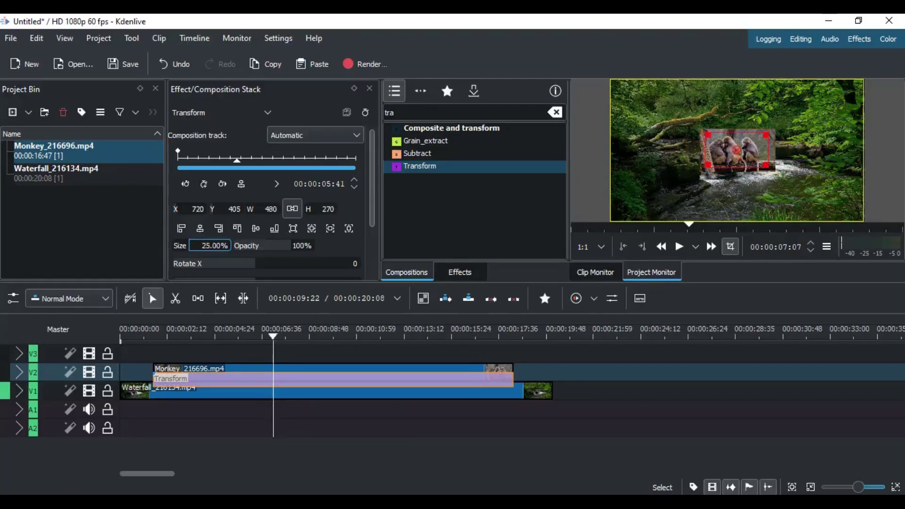
key(Down)
key(Down)
key(Up)
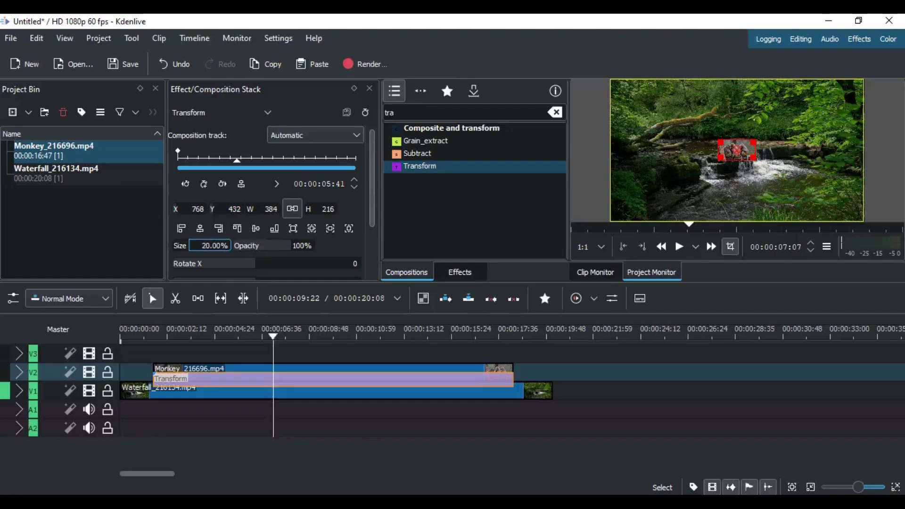
key(Up)
key(Up)
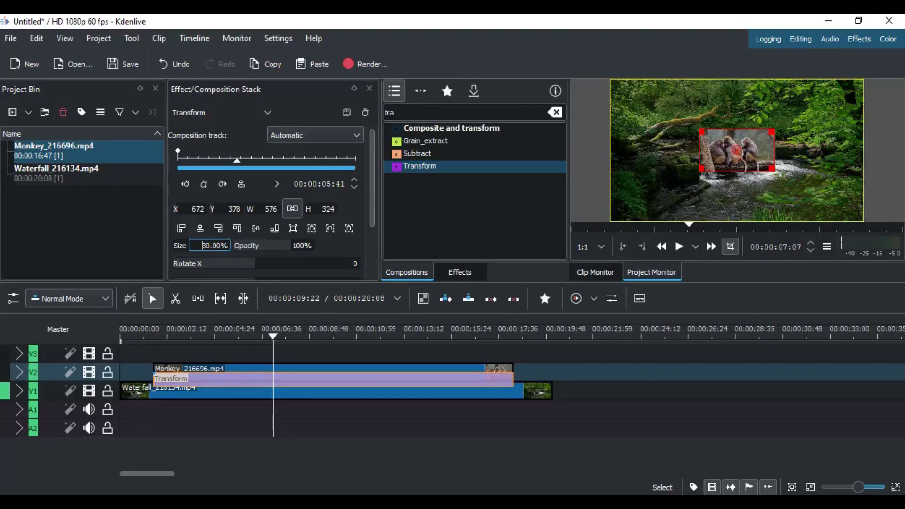
key(Up)
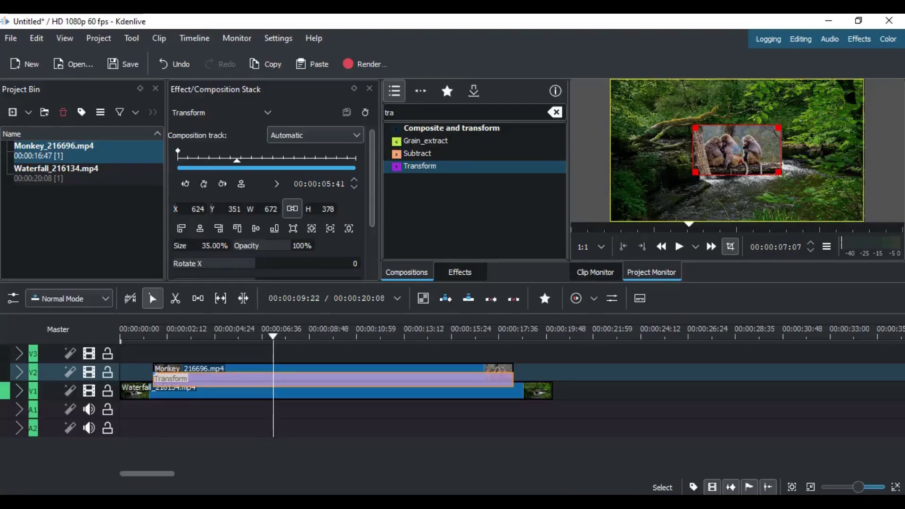
Move the monkey overlay to the upper-left area of the video frame, setting its position to X 100 and Y 50
drag(737, 150, 665, 110)
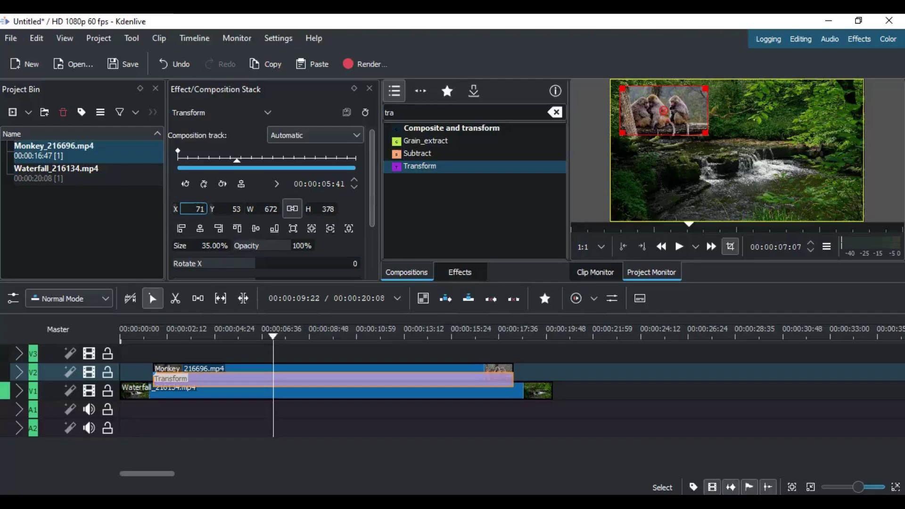
key(Up)
key(Up)
key(Up)
key(Up)
key(Up)
key(Up)
key(Up)
key(Up)
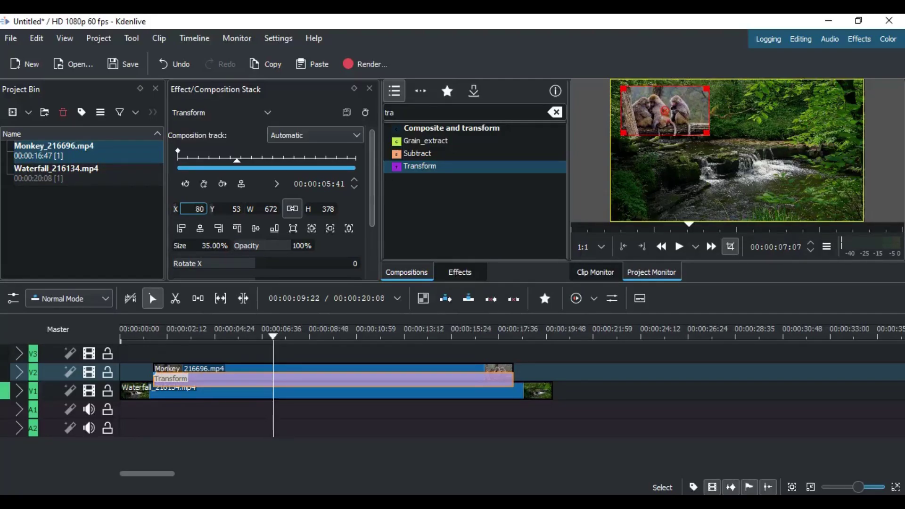
key(Up)
key(Up)
key(Up)
key(Up)
key(Up)
key(Up)
key(Up)
key(Up)
key(Up)
key(Up)
key(Up)
key(Up)
key(Up)
key(Up)
key(Up)
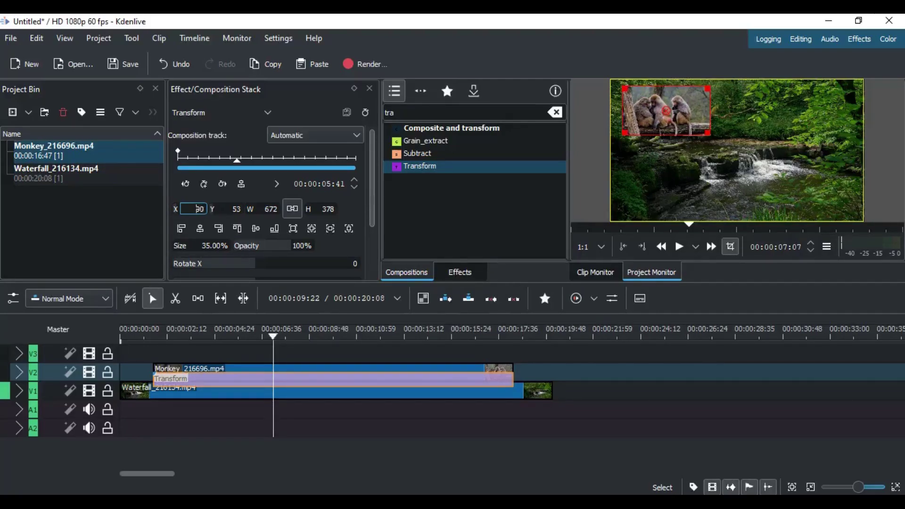
key(Up)
key(Up)
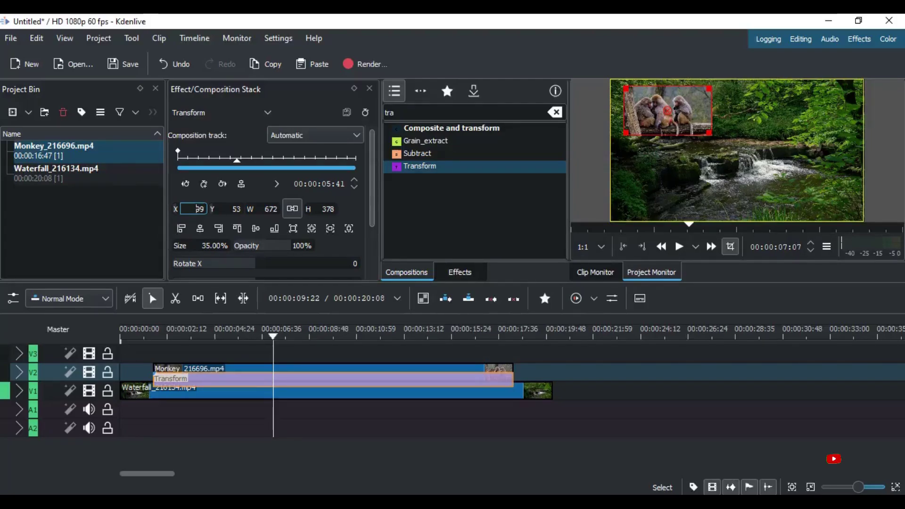
key(Up)
key(Tab)
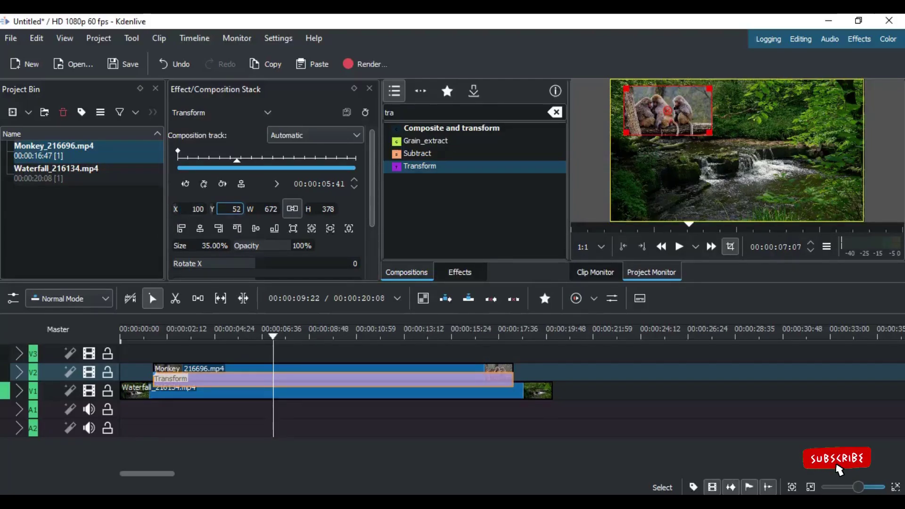
key(Down)
key(Down)
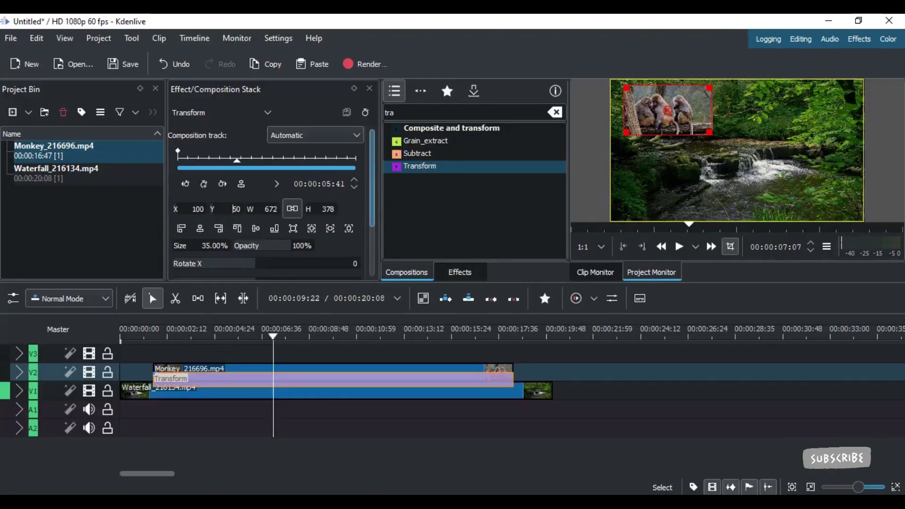
Set the Transform composition's opacity to 75% so the monkey overlay is partly transparent
scroll(267, 213, down, 2)
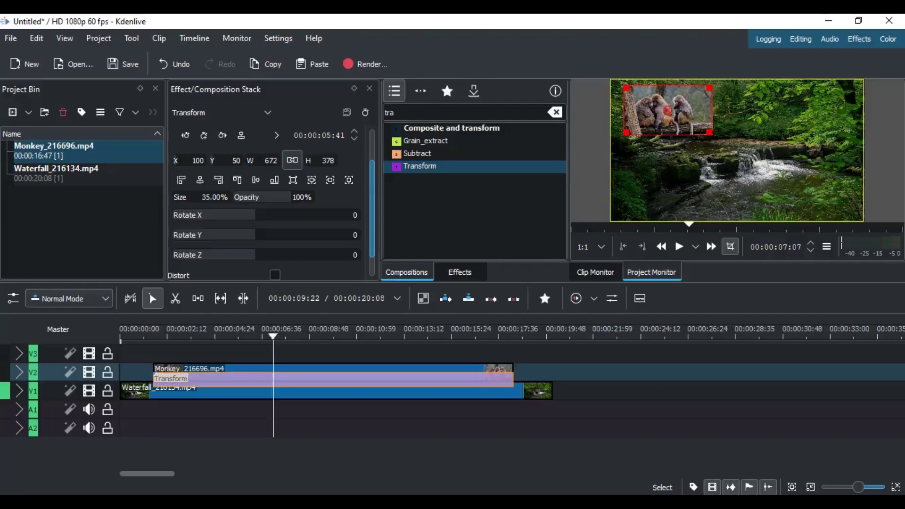
scroll(264, 203, down, 2)
scroll(264, 203, up, 4)
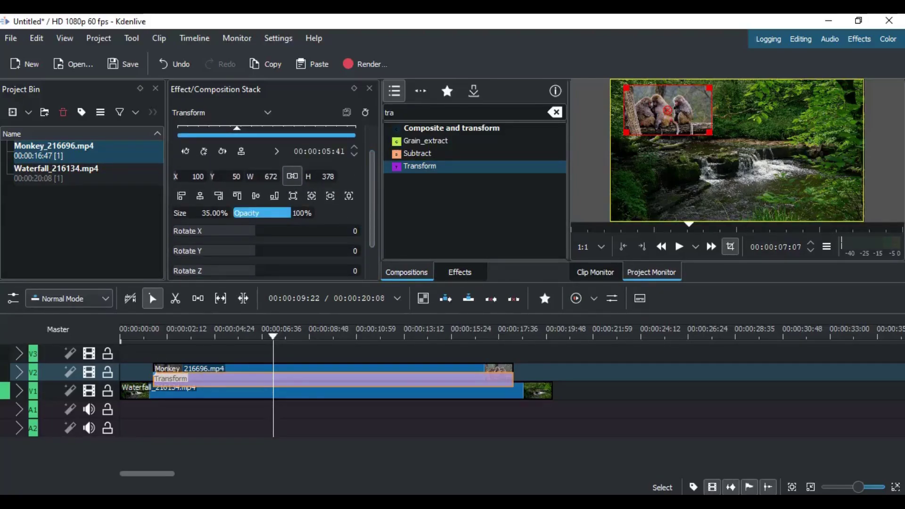
drag(290, 213, 279, 213)
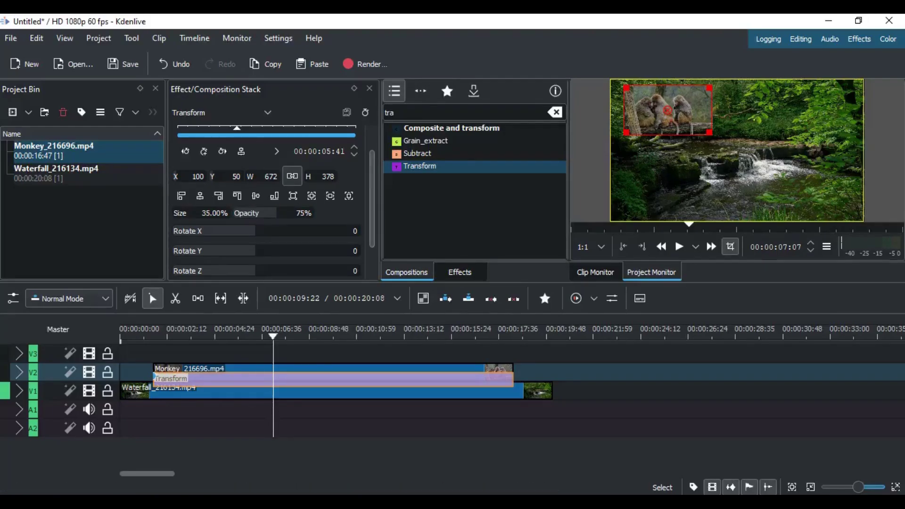
scroll(267, 203, up, 2)
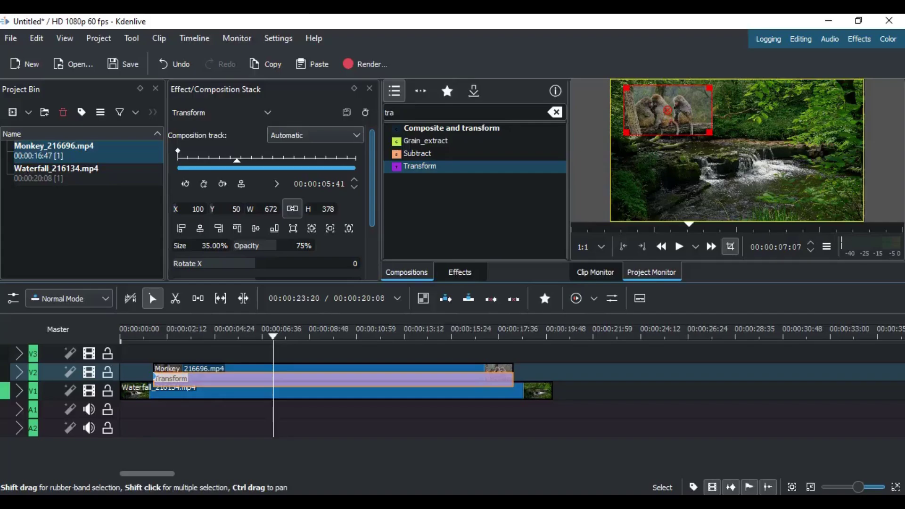
Play the picture-in-picture from just before the monkey clip starts, replay it with the Transform composition deselected, and stop playback
drag(273, 337, 139, 337)
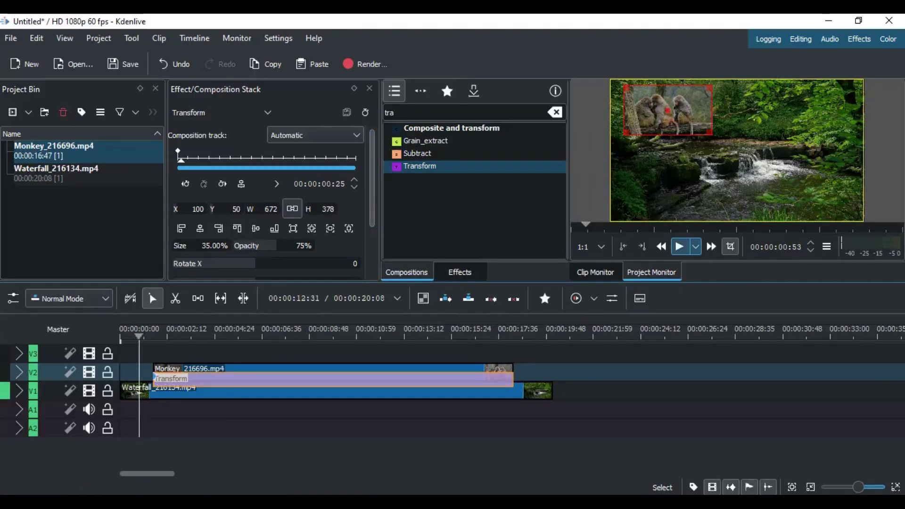
click(679, 246)
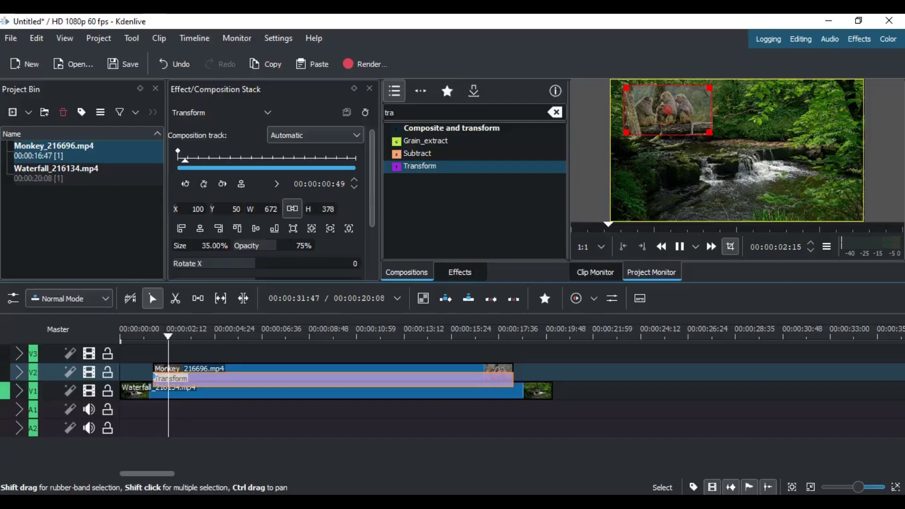
click(586, 400)
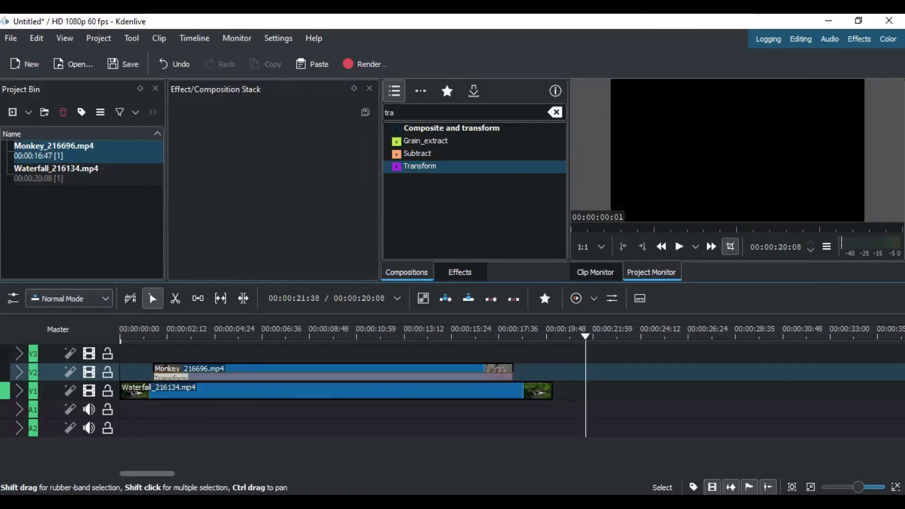
click(142, 337)
key(space)
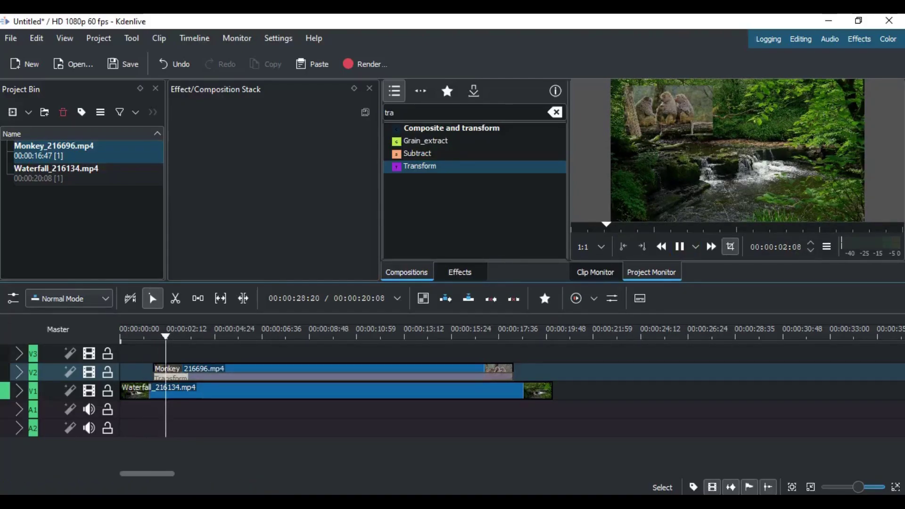
click(679, 246)
click(828, 21)
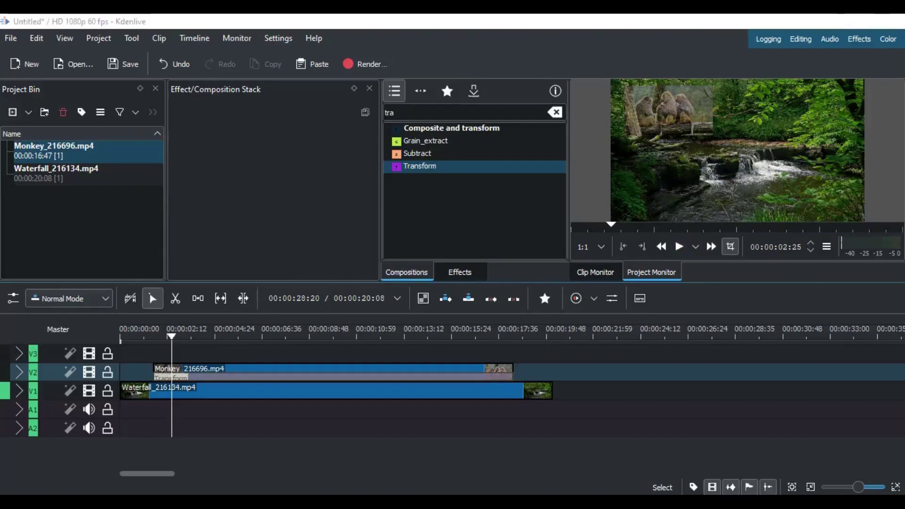